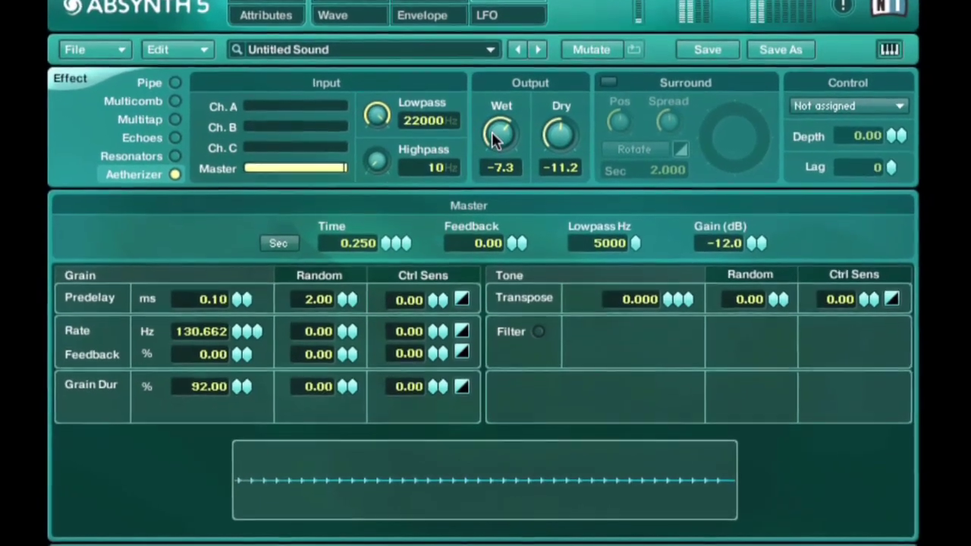
Step: Raise the Aetherizer's Wet level to -5.7
{"action": "left_click_drag", "start_coordinate": [497, 143], "coordinate": [495, 140]}
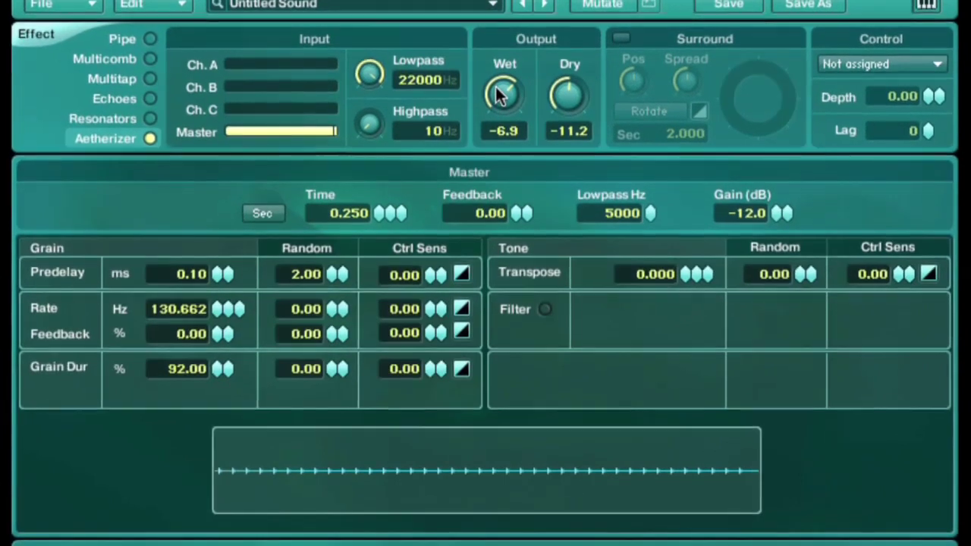
{"action": "scroll", "coordinate": [497, 83], "scroll_direction": "up", "scroll_amount": 1}
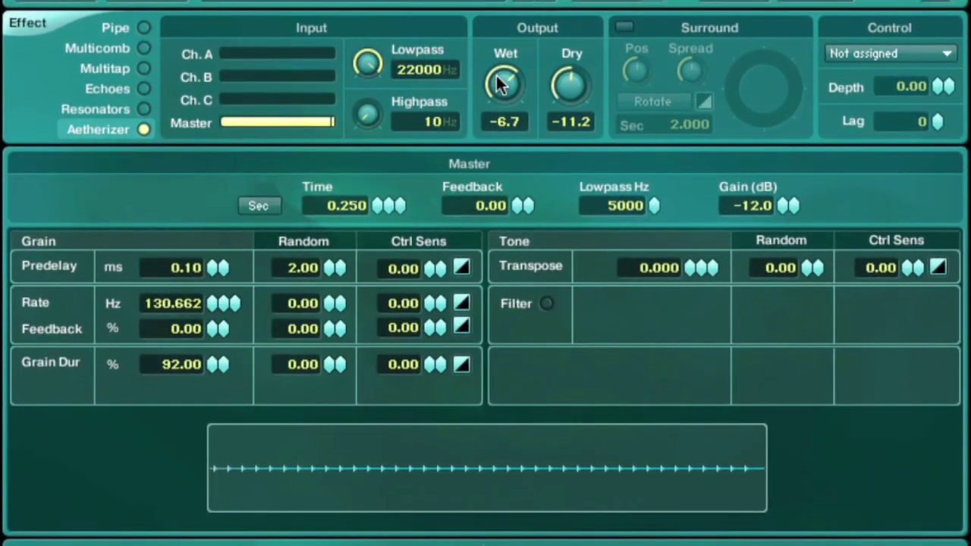
{"action": "left_click_drag", "start_coordinate": [499, 83], "coordinate": [498, 74]}
Step: Set the Aetherizer's Predelay randomisation to 6.00
{"action": "scroll", "coordinate": [503, 83], "scroll_direction": "up", "scroll_amount": 2}
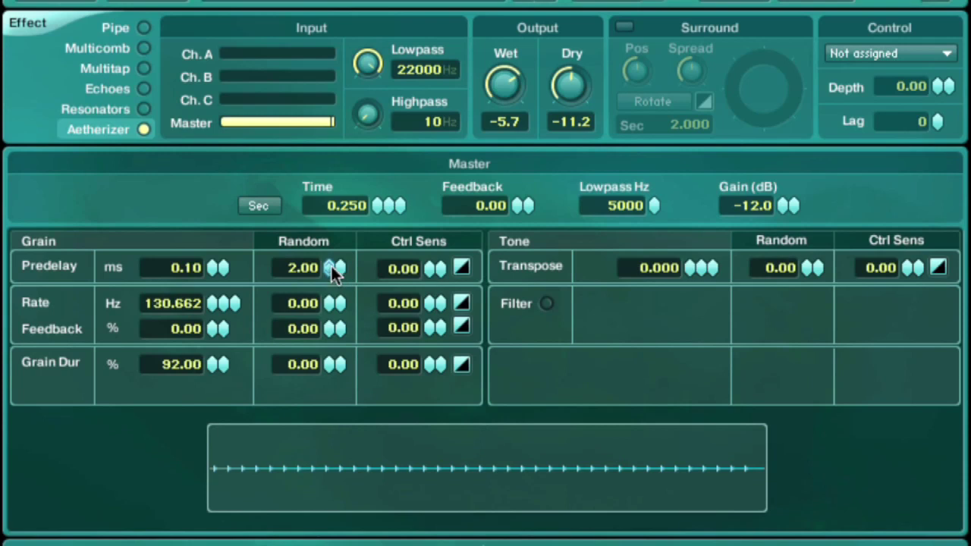
{"action": "scroll", "coordinate": [335, 272], "scroll_direction": "up", "scroll_amount": 5}
{"action": "mouse_move", "coordinate": [330, 260]}
{"action": "left_mouse_down"}
{"action": "mouse_move", "coordinate": [332, 243]}
{"action": "mouse_move", "coordinate": [335, 264]}
{"action": "left_mouse_up"}
Step: Set grain Rate to 174.413 Hz with 61.00 random, and grain Feedback to 31%
{"action": "mouse_move", "coordinate": [215, 315]}
{"action": "left_mouse_down"}
{"action": "mouse_move", "coordinate": [215, 285]}
{"action": "mouse_move", "coordinate": [218, 329]}
{"action": "mouse_move", "coordinate": [222, 305]}
{"action": "left_mouse_up"}
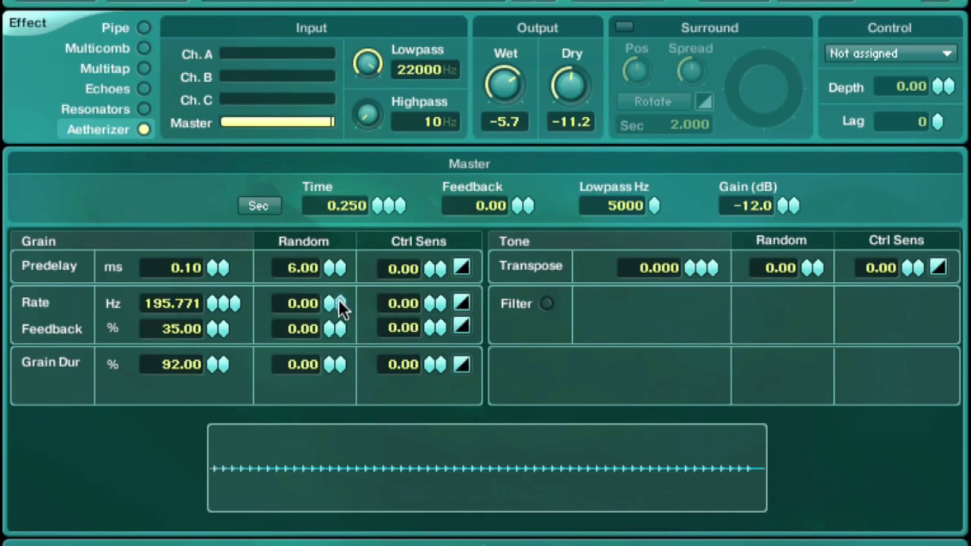
{"action": "left_click_drag", "start_coordinate": [334, 308], "coordinate": [327, 213]}
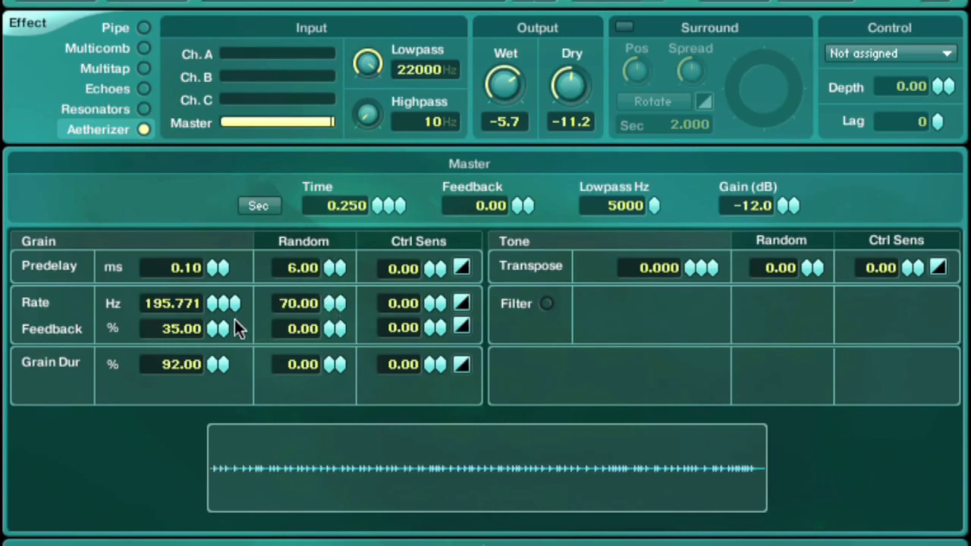
{"action": "left_click_drag", "start_coordinate": [216, 309], "coordinate": [217, 313]}
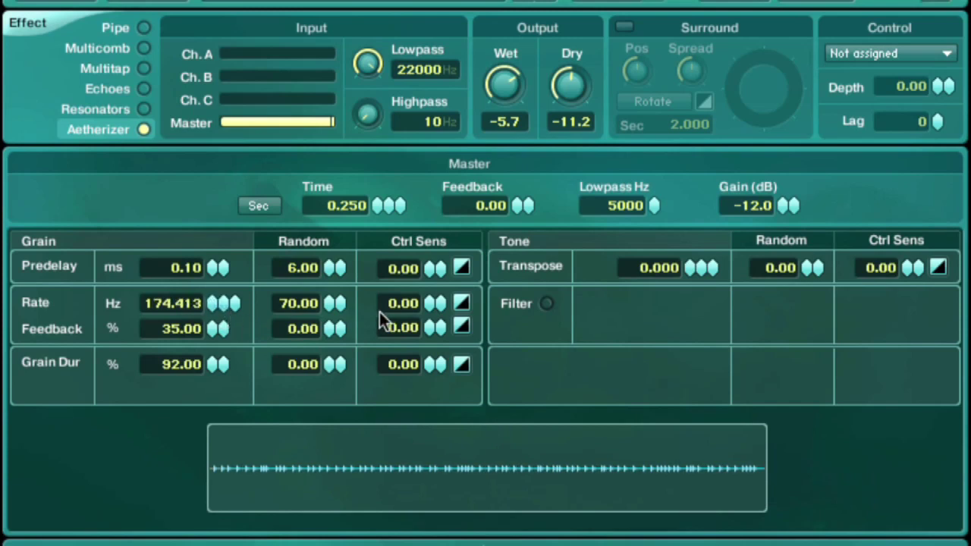
{"action": "left_click_drag", "start_coordinate": [334, 307], "coordinate": [334, 324]}
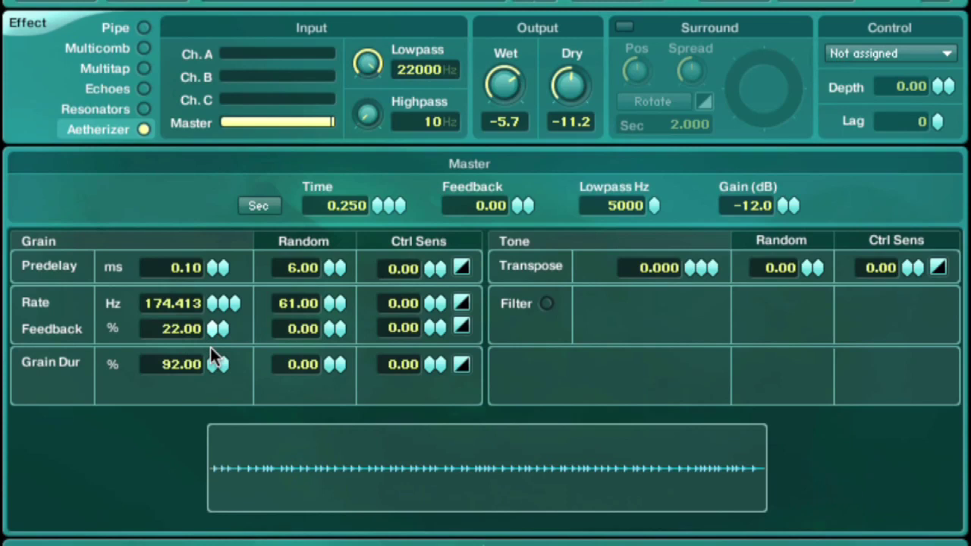
{"action": "left_click_drag", "start_coordinate": [210, 347], "coordinate": [225, 397]}
Step: Step grain Transpose up to 8.000, lengthen Grain Dur to 79%, and adjust Transpose randomisation
{"action": "left_click", "coordinate": [690, 268]}
{"action": "left_click", "coordinate": [689, 267]}
{"action": "left_click", "coordinate": [689, 267]}
{"action": "left_click", "coordinate": [689, 268]}
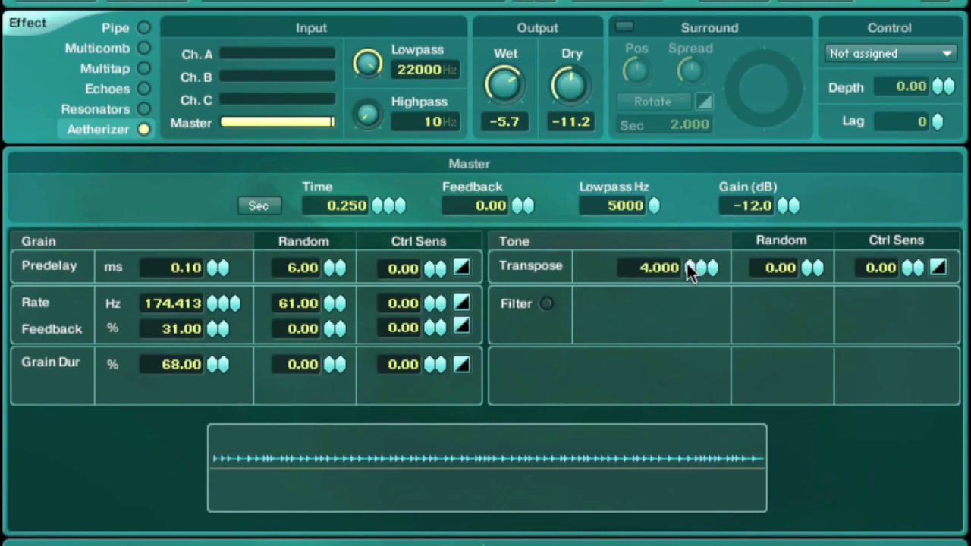
{"action": "left_click", "coordinate": [689, 268]}
{"action": "left_click", "coordinate": [689, 268]}
{"action": "left_click", "coordinate": [689, 268]}
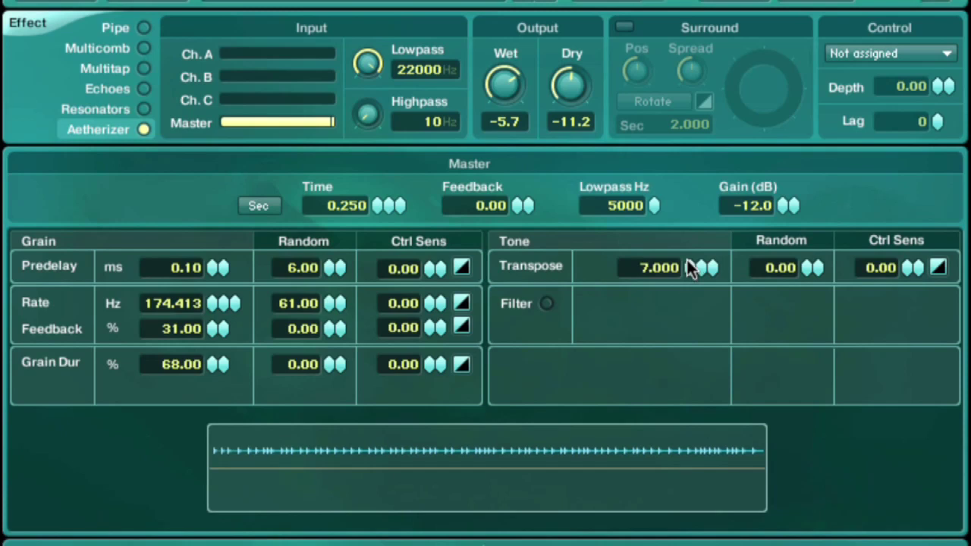
{"action": "left_click", "coordinate": [690, 268]}
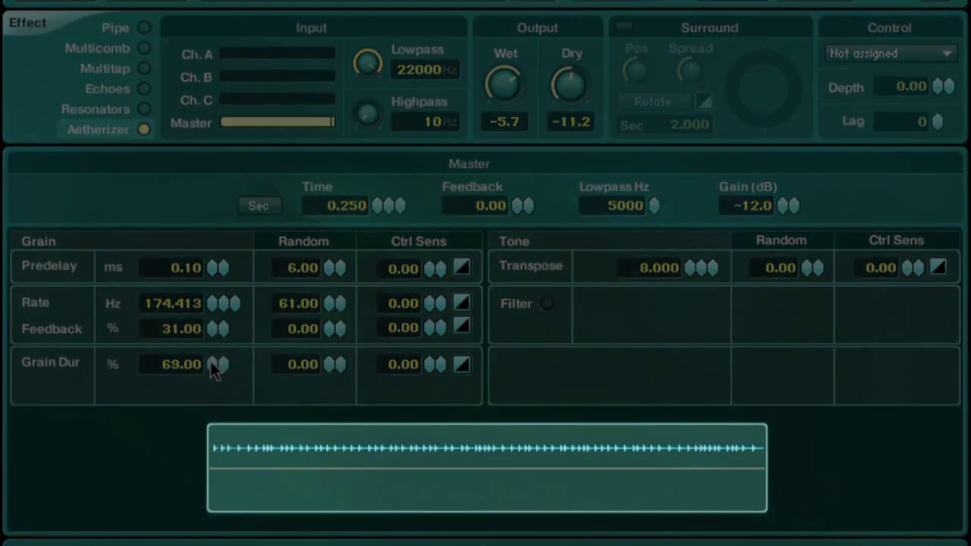
{"action": "left_click", "coordinate": [215, 363]}
{"action": "mouse_move", "coordinate": [811, 272]}
{"action": "left_mouse_down"}
{"action": "mouse_move", "coordinate": [806, 208]}
{"action": "mouse_move", "coordinate": [805, 279]}
{"action": "left_mouse_up"}
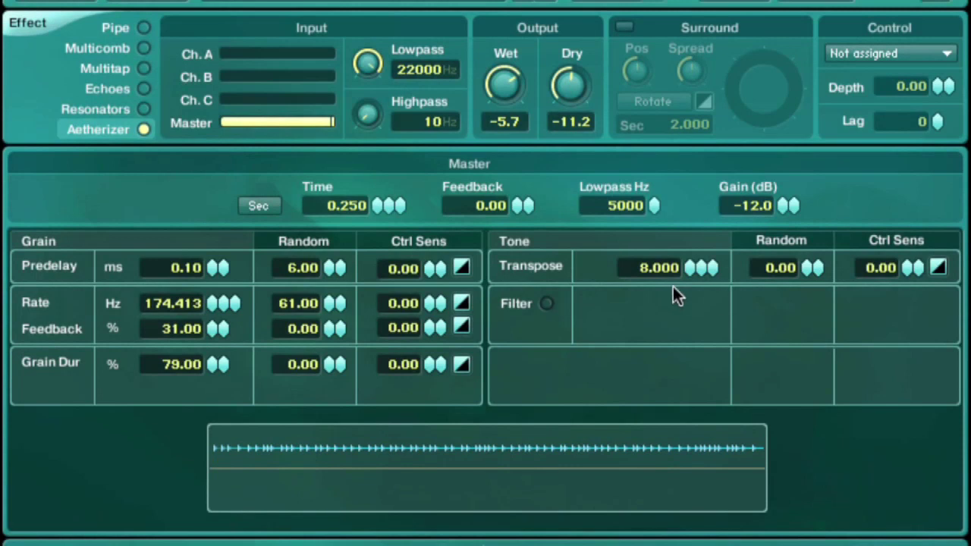
Step: Enable the Tone comb filter, return Transpose to 0.000, and give filter frequency 12.00 random
{"action": "left_click", "coordinate": [548, 304]}
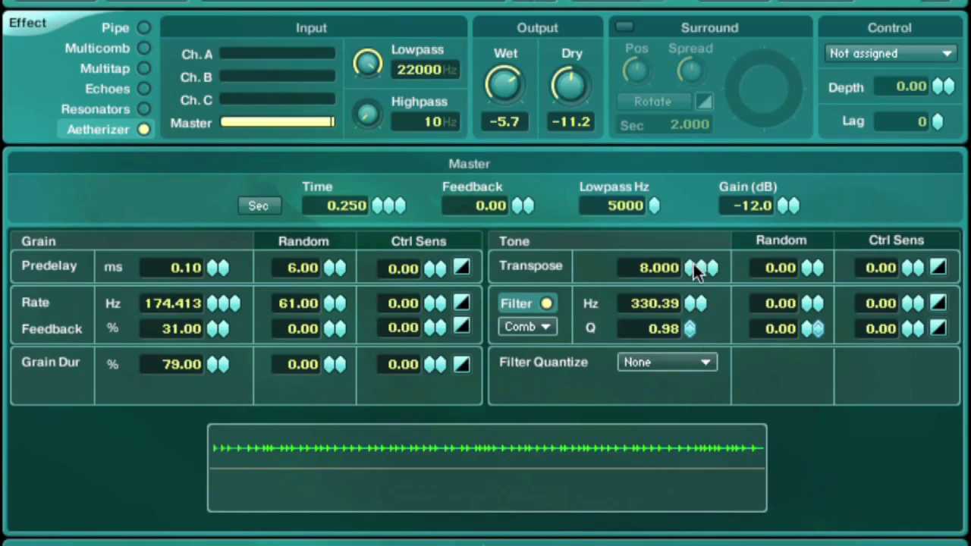
{"action": "left_click_drag", "start_coordinate": [693, 267], "coordinate": [693, 278]}
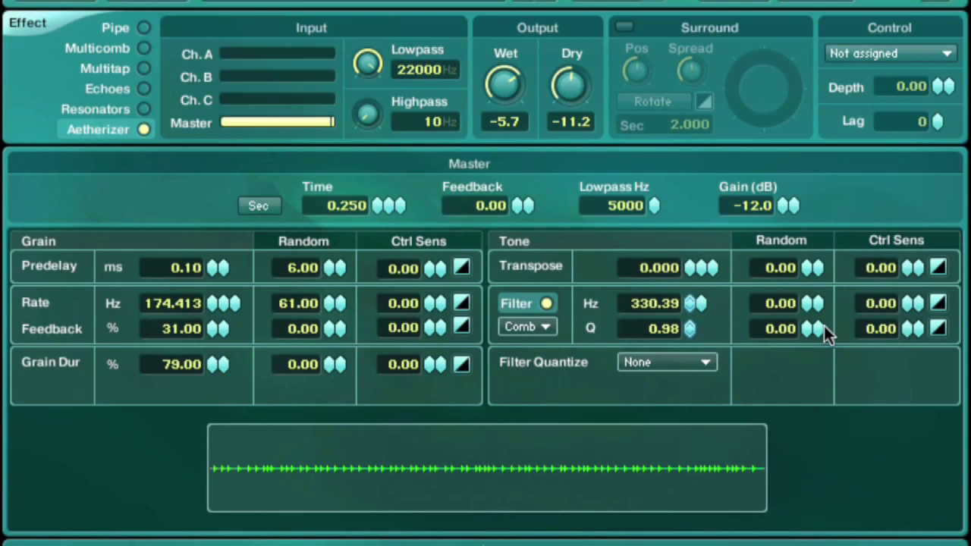
{"action": "left_click_drag", "start_coordinate": [811, 311], "coordinate": [807, 291]}
Step: Quantize the grain filter to Min 7 and bring Transpose back up to 8.000
{"action": "left_click", "coordinate": [699, 362]}
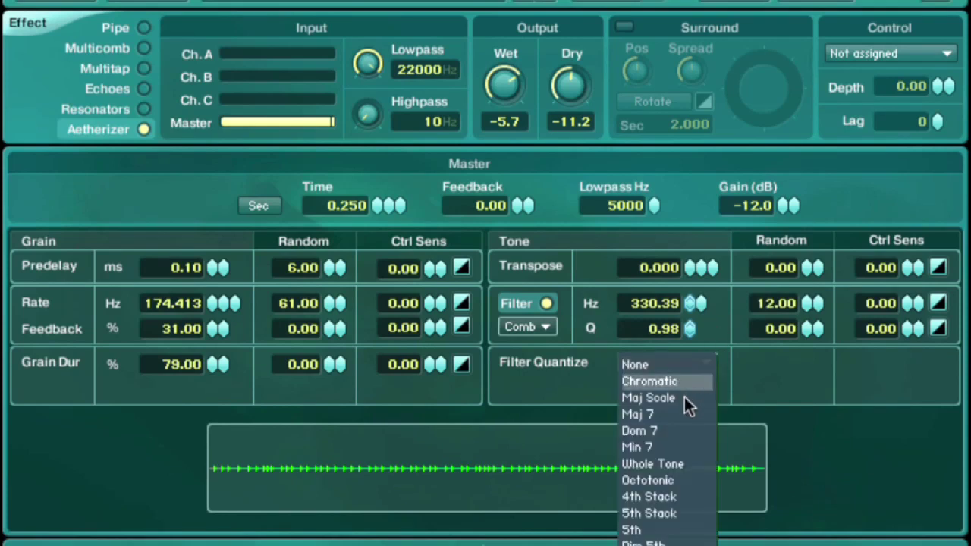
{"action": "left_click", "coordinate": [682, 440]}
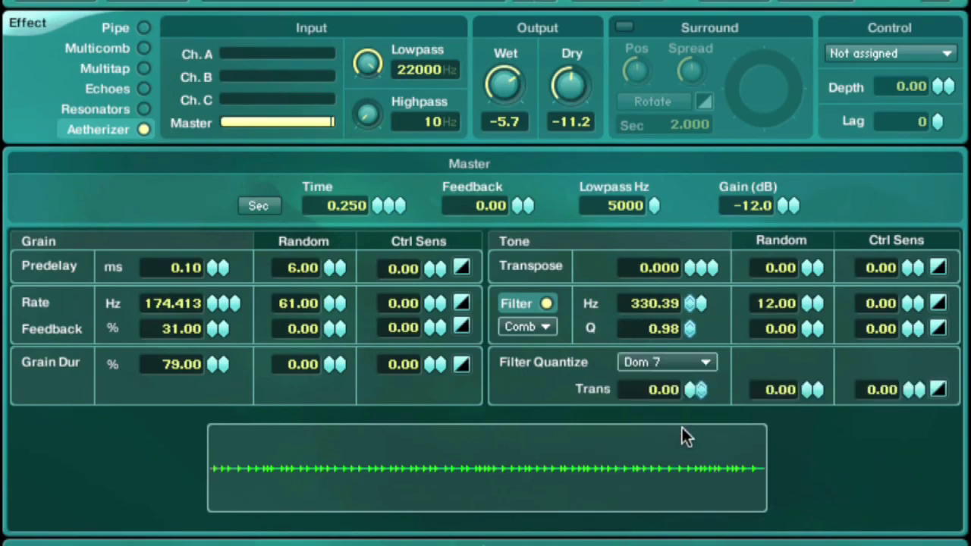
{"action": "left_click", "coordinate": [681, 362]}
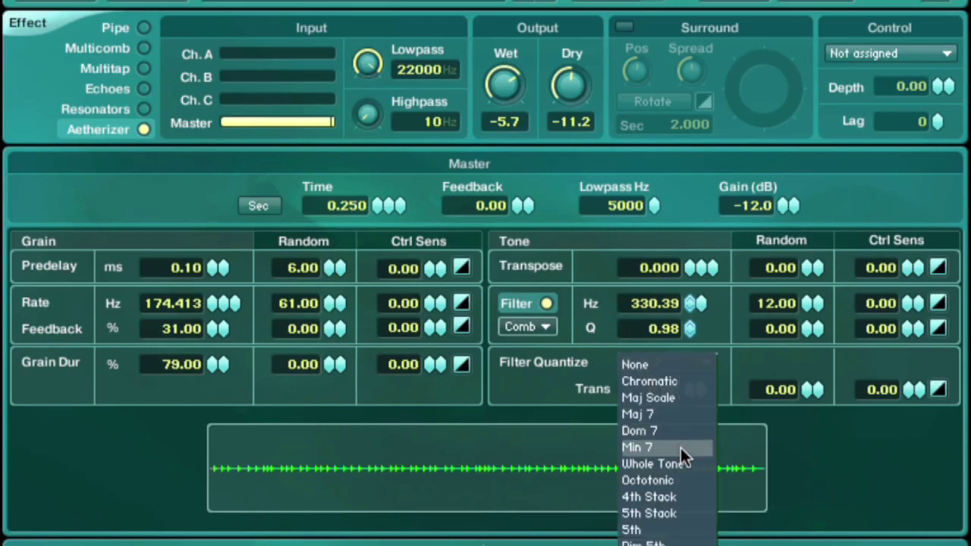
{"action": "left_click", "coordinate": [681, 447]}
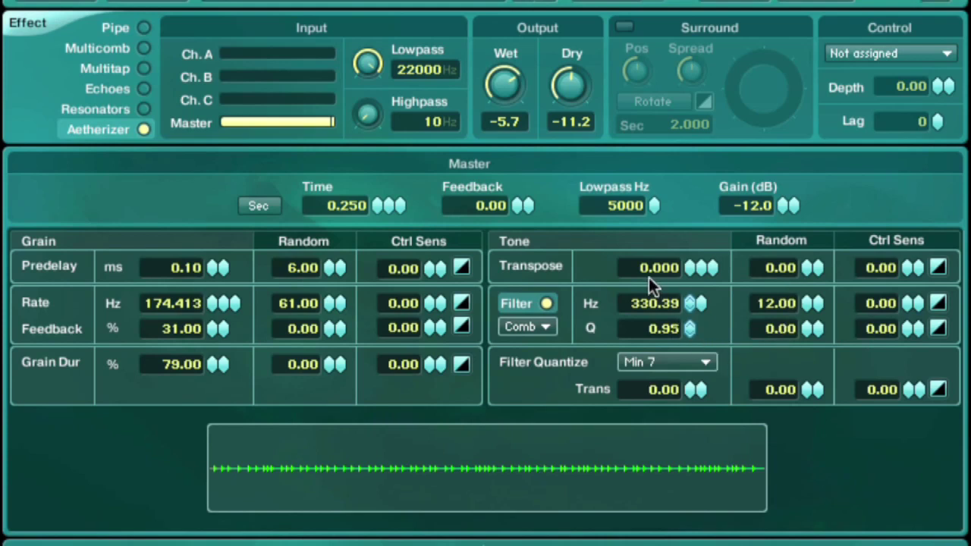
{"action": "left_click_drag", "start_coordinate": [688, 275], "coordinate": [688, 267]}
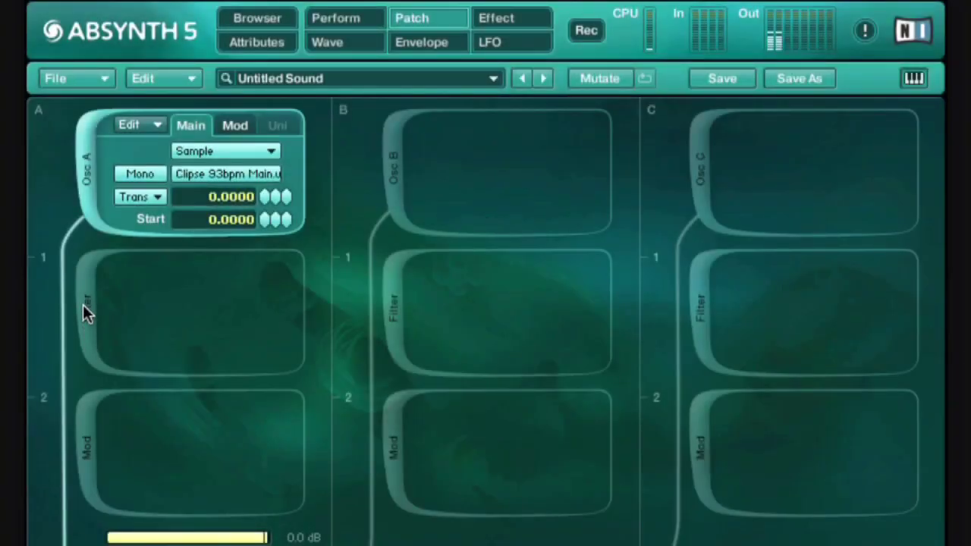
Step: Add a Cloud filter under oscillator A and raise its delay and transpose randomisation
{"action": "left_click", "coordinate": [85, 303]}
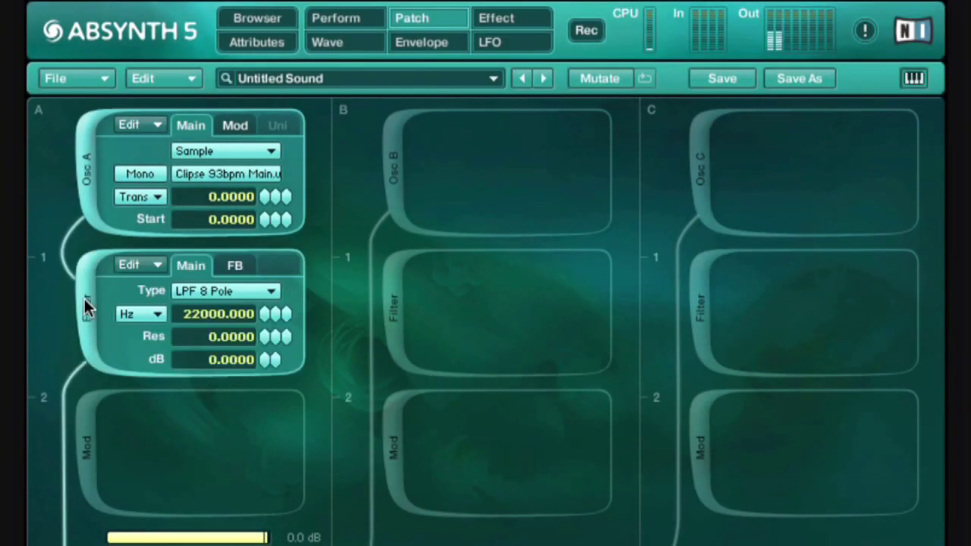
{"action": "left_click", "coordinate": [206, 293]}
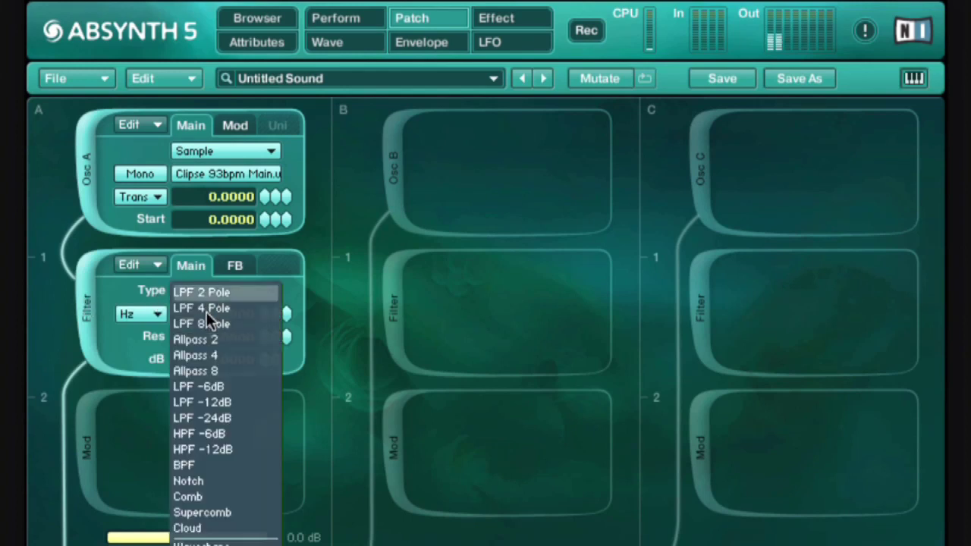
{"action": "left_click", "coordinate": [189, 528]}
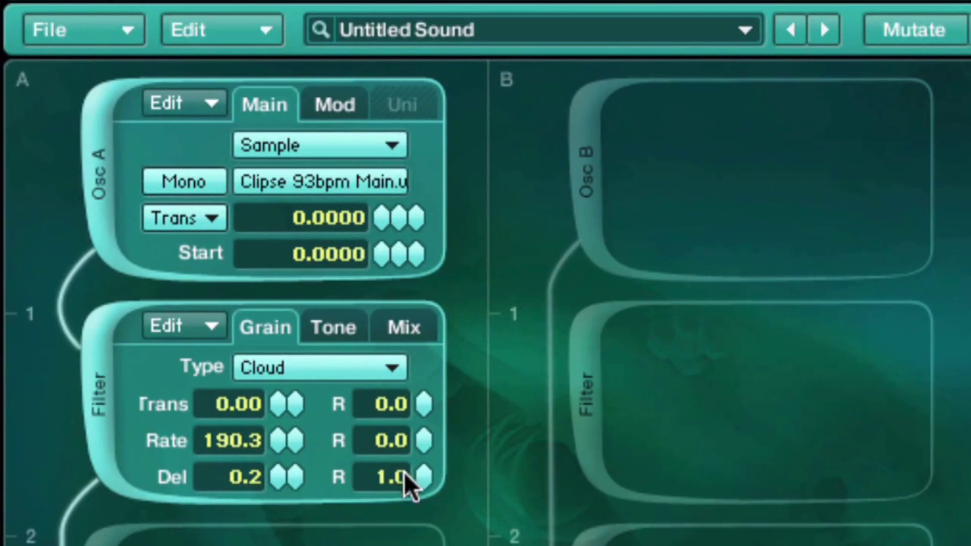
{"action": "mouse_move", "coordinate": [420, 476]}
{"action": "left_mouse_down"}
{"action": "mouse_move", "coordinate": [416, 459]}
{"action": "mouse_move", "coordinate": [415, 478]}
{"action": "left_mouse_up"}
{"action": "left_click_drag", "start_coordinate": [421, 408], "coordinate": [422, 220]}
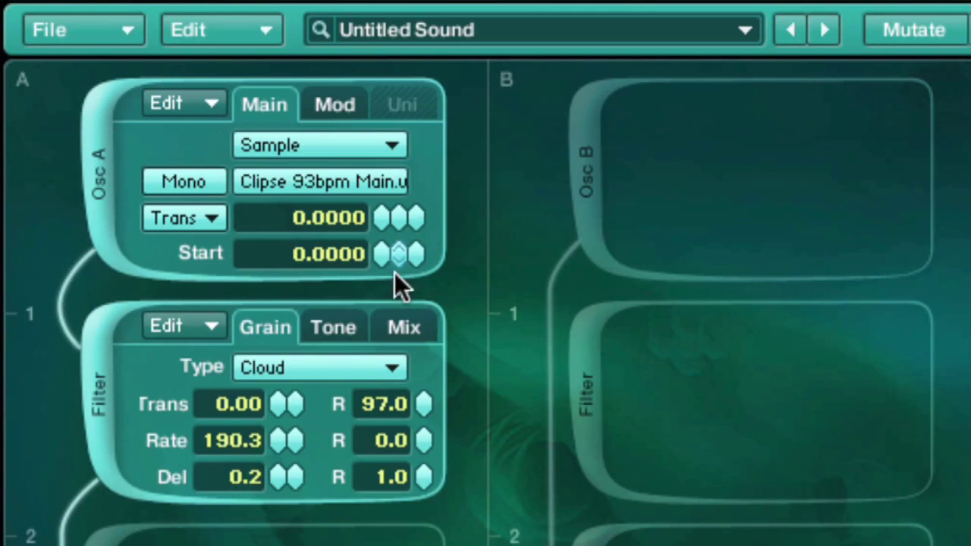
Step: Switch on the Cloud filter's tone filter and raise its frequency randomisation
{"action": "left_click", "coordinate": [318, 328]}
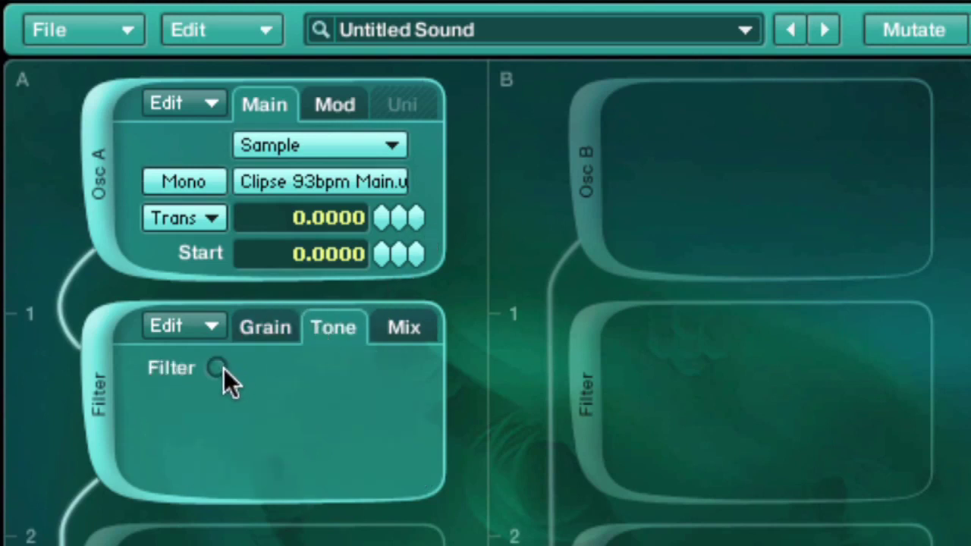
{"action": "left_click", "coordinate": [223, 368]}
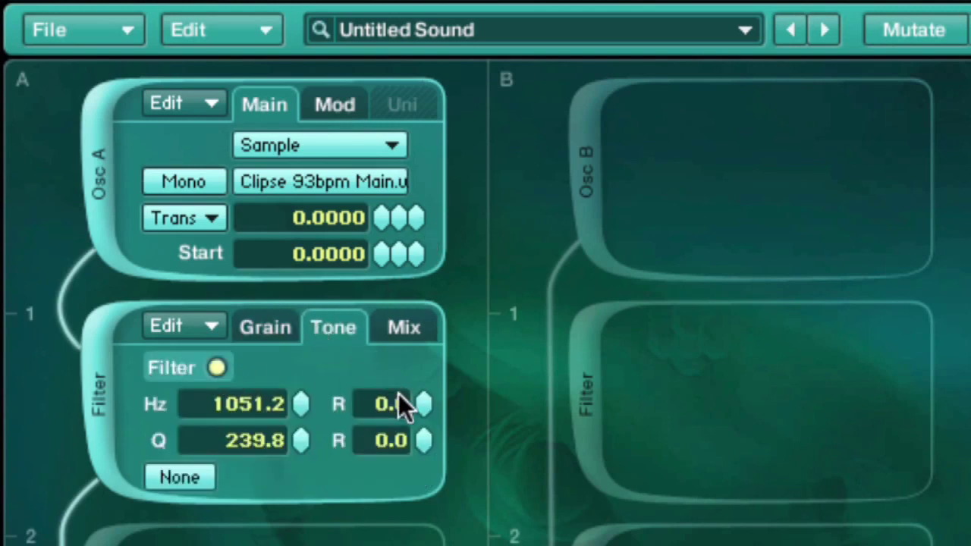
{"action": "left_click_drag", "start_coordinate": [423, 403], "coordinate": [412, 206]}
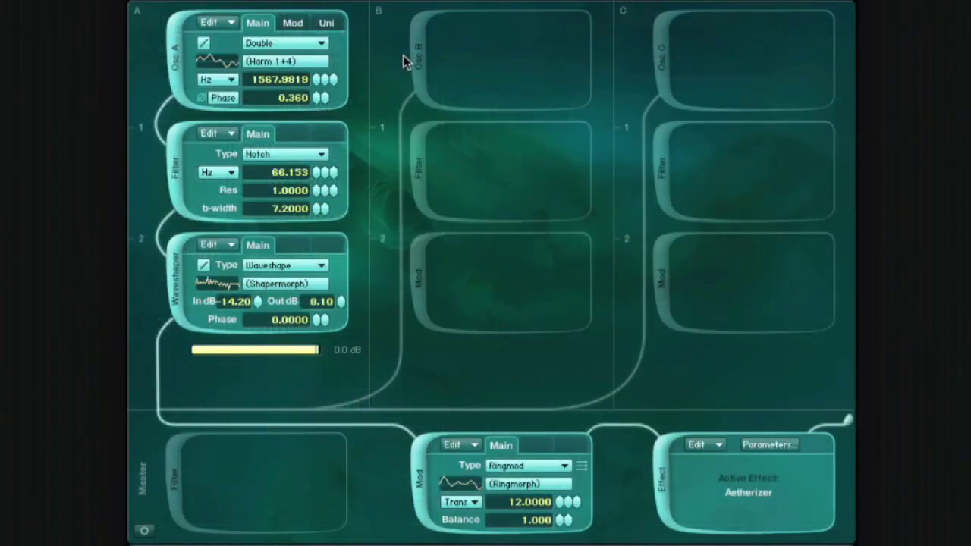
Step: Add a Supercomb master filter with feedback about 0.48 and tone mode set to Raw
{"action": "left_click", "coordinate": [174, 482]}
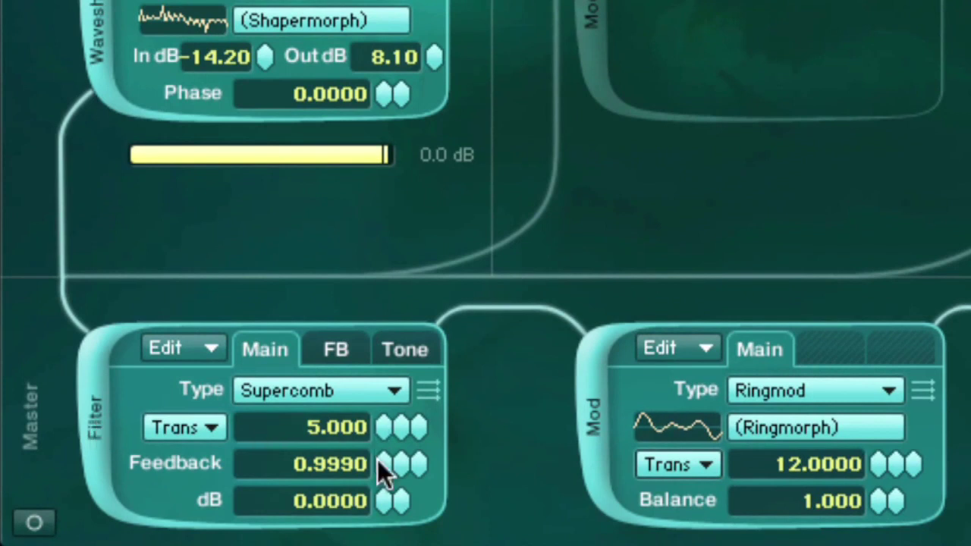
{"action": "left_click_drag", "start_coordinate": [383, 466], "coordinate": [377, 429]}
{"action": "left_click", "coordinate": [400, 349]}
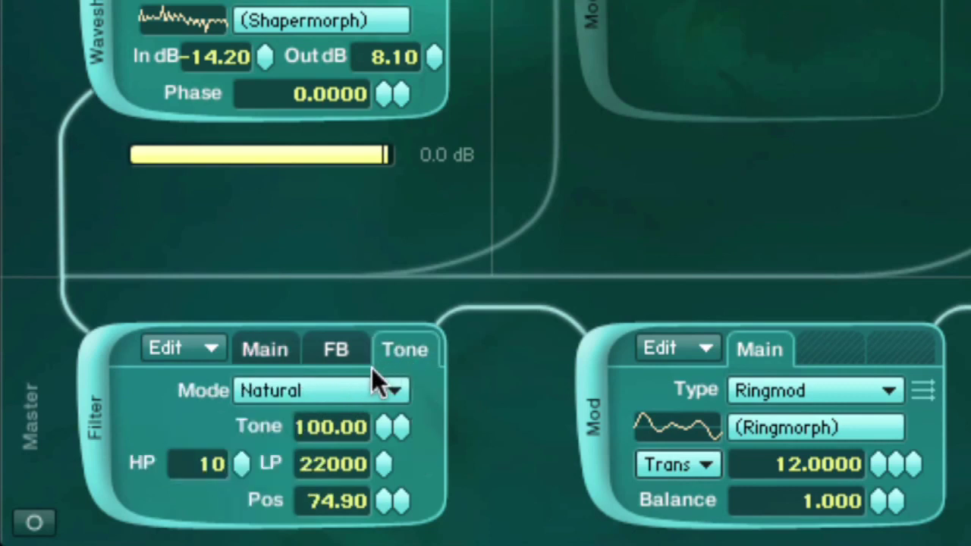
{"action": "left_click", "coordinate": [350, 389]}
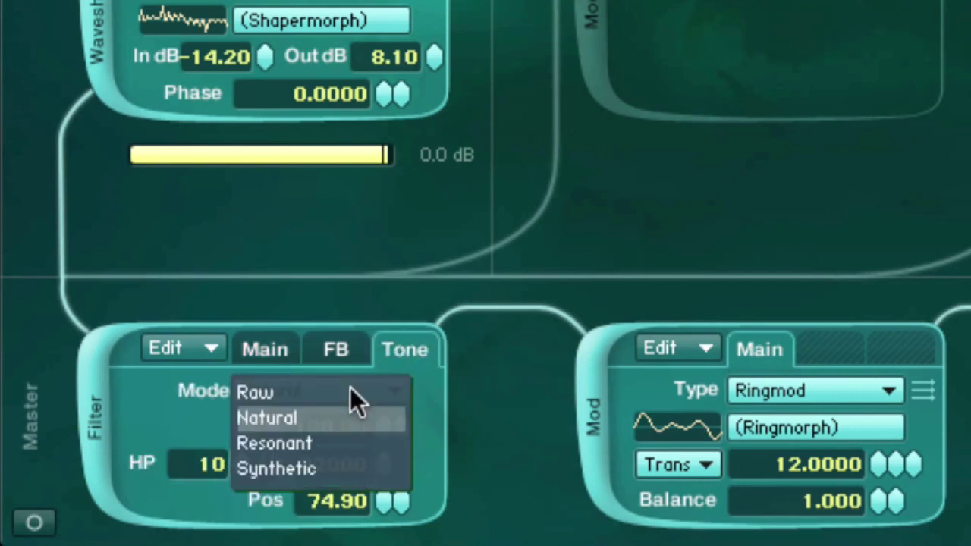
{"action": "left_click", "coordinate": [346, 432]}
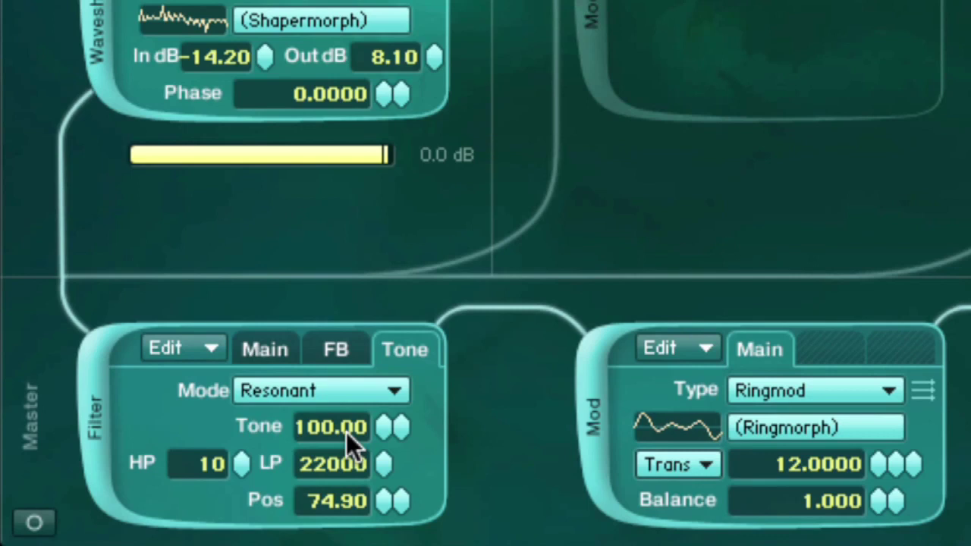
{"action": "left_click", "coordinate": [333, 390]}
{"action": "left_click", "coordinate": [317, 473]}
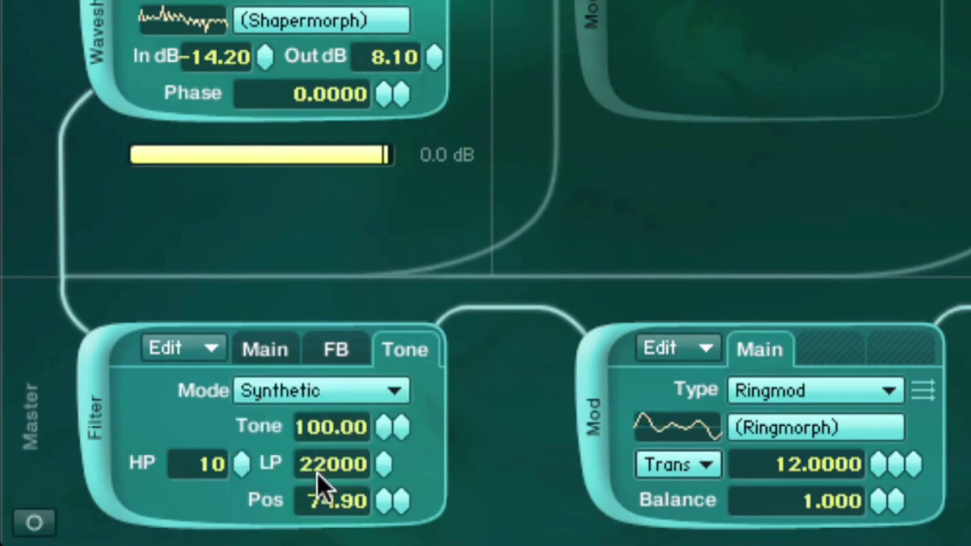
{"action": "left_click", "coordinate": [294, 393]}
{"action": "left_click", "coordinate": [292, 398]}
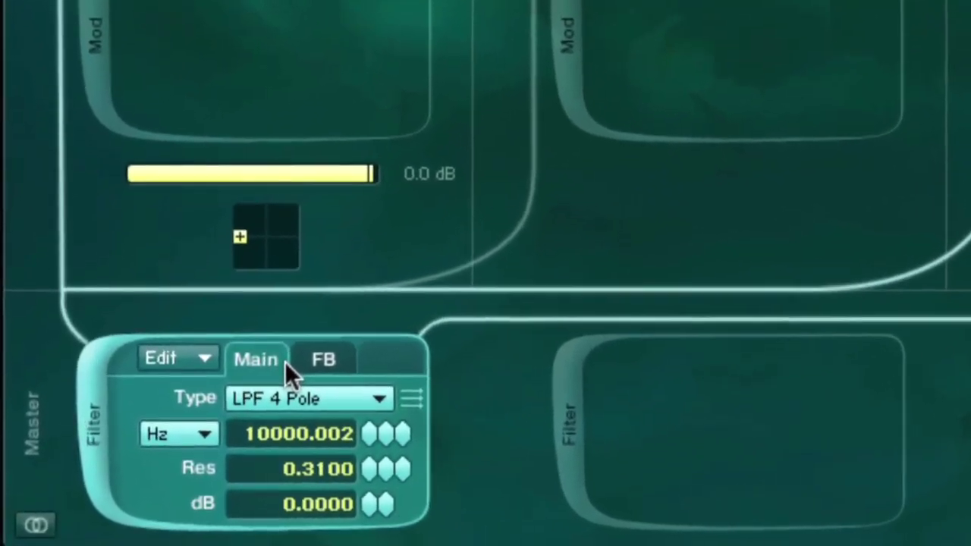
Step: Set the master filter's feedback type to Freqshift
{"action": "left_click", "coordinate": [336, 350]}
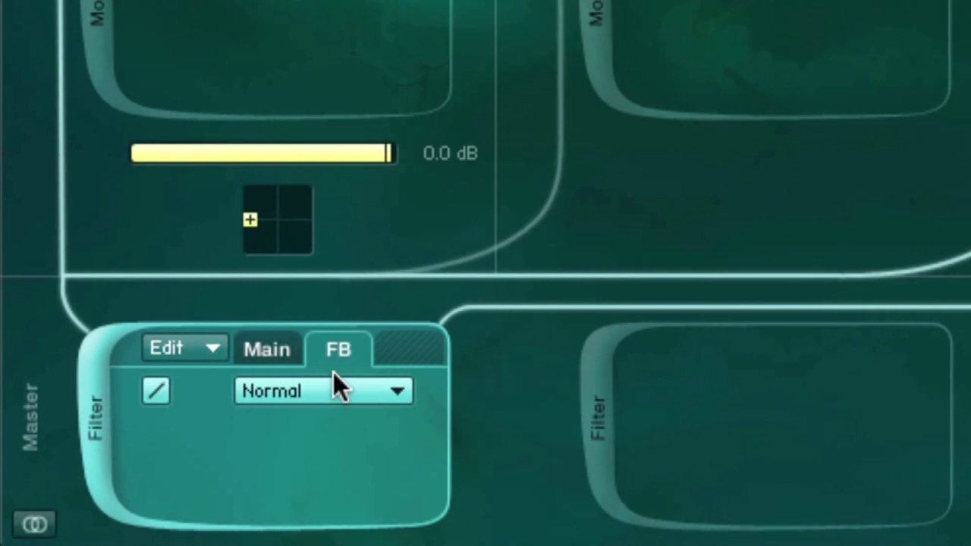
{"action": "left_click", "coordinate": [338, 392]}
{"action": "left_click", "coordinate": [336, 446]}
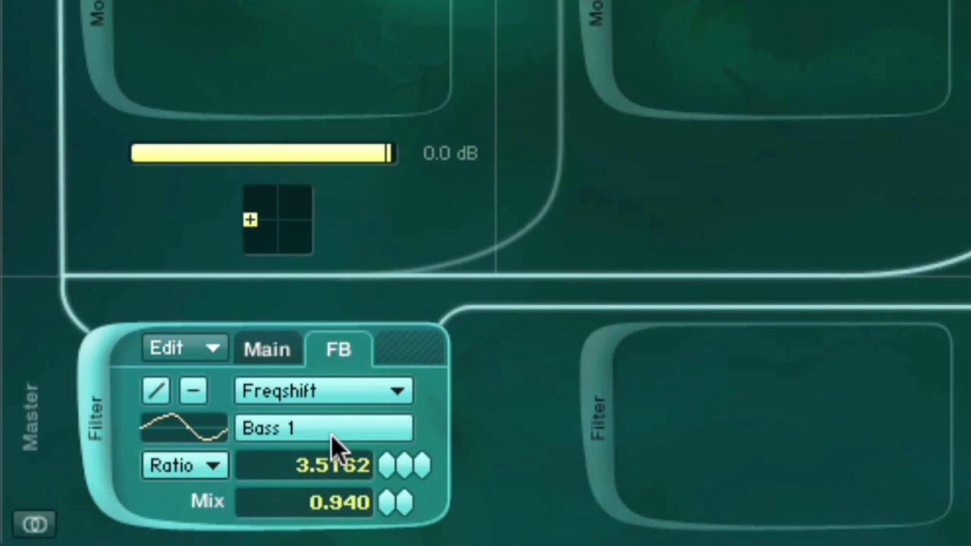
Step: Raise the master filter resonance to about 0.69 and the Freqshift ratio to about 6.05
{"action": "left_click", "coordinate": [276, 349]}
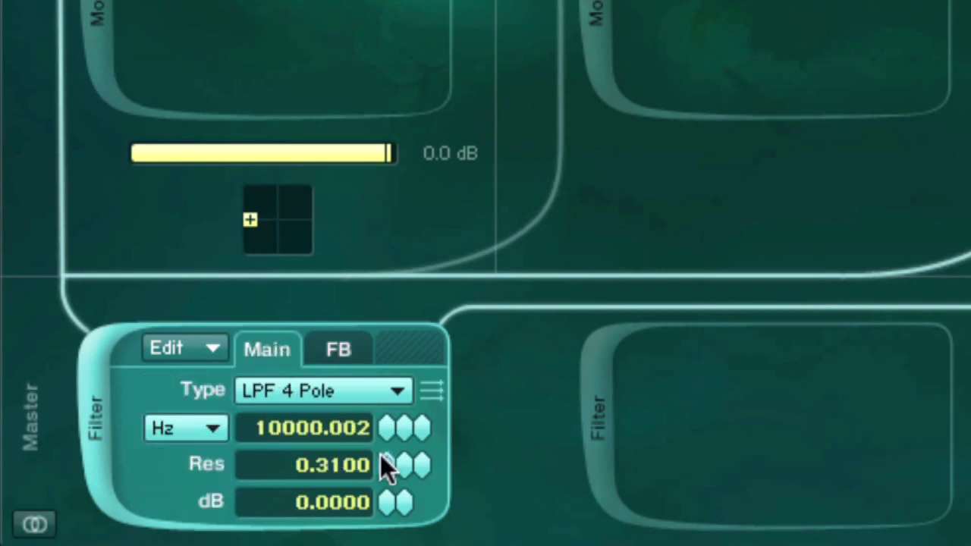
{"action": "left_click_drag", "start_coordinate": [386, 459], "coordinate": [378, 353]}
{"action": "left_click", "coordinate": [355, 349]}
{"action": "left_click_drag", "start_coordinate": [399, 472], "coordinate": [392, 0]}
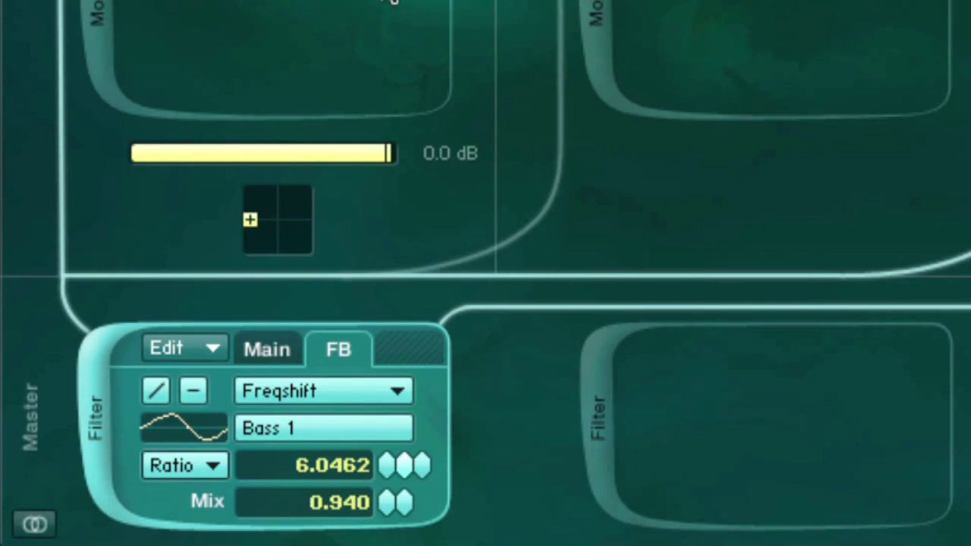